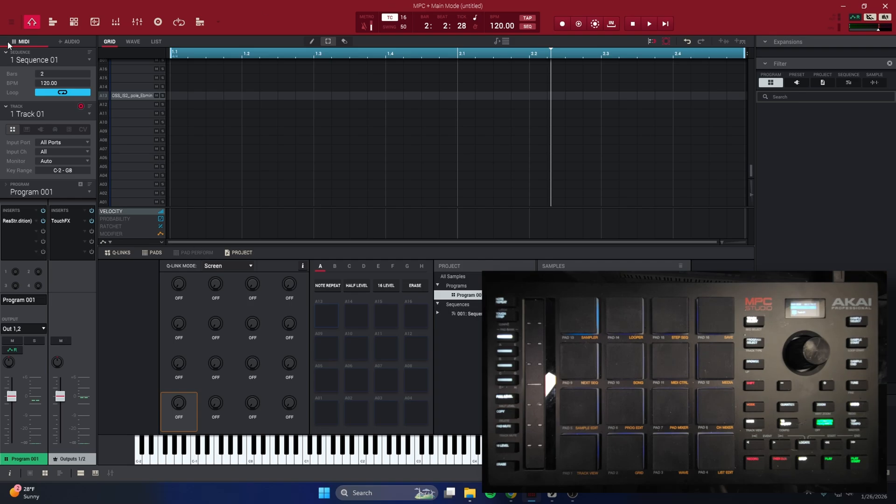
Start a new blank project from File > New Project without saving the old untitled one.
click(10, 23)
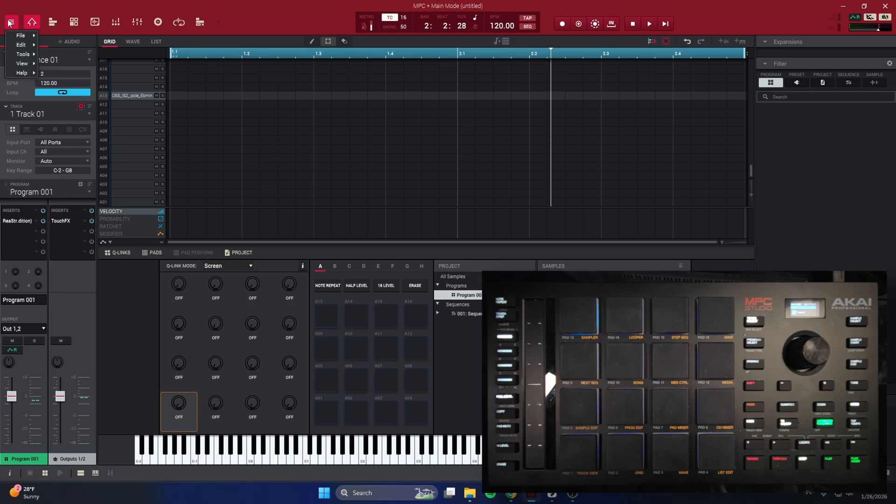
mouse_move(22, 36)
click(61, 37)
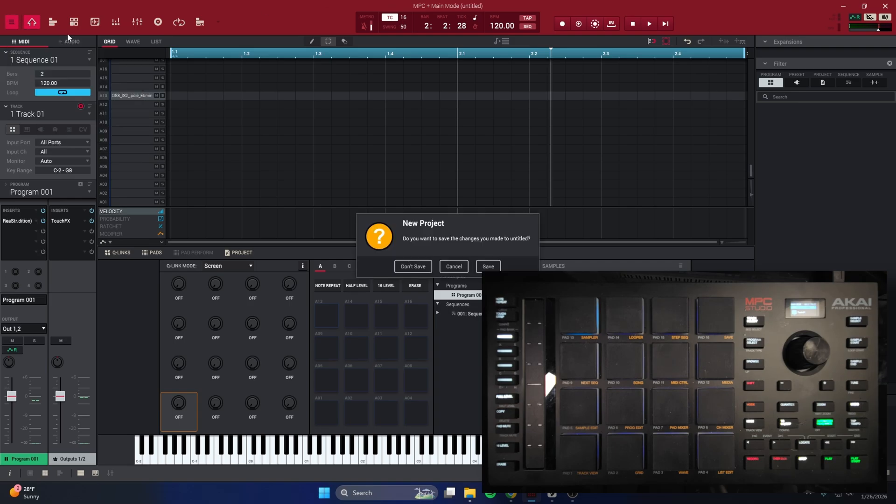
click(413, 266)
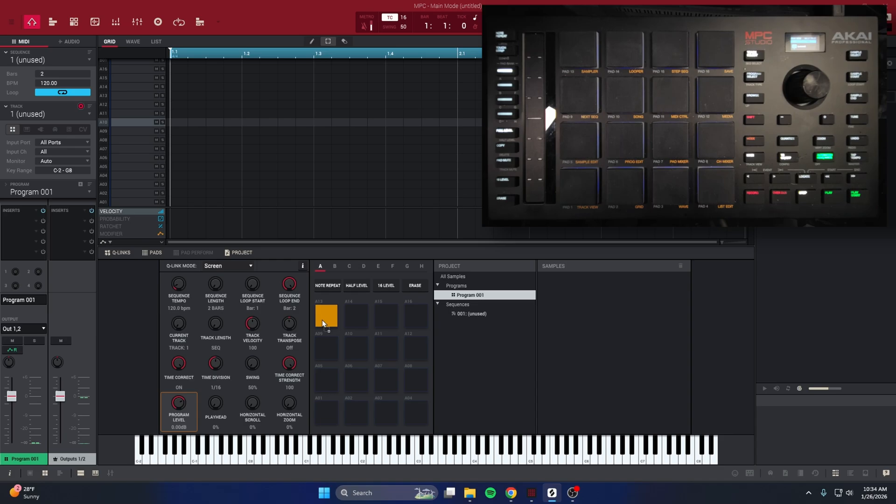
Load the 83 BPM vintage soul songstarter loop from Splice onto pad A13, replacing the existing copy.
drag(323, 320, 324, 321)
click(553, 493)
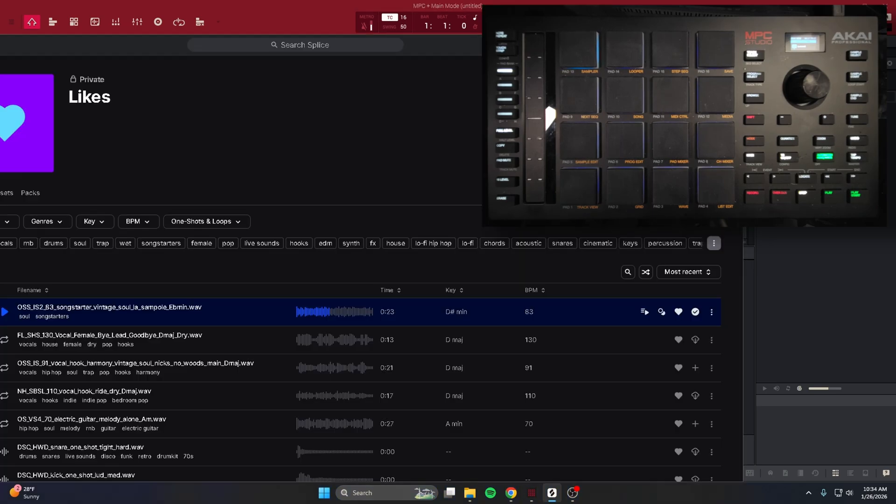
drag(271, 316, 238, 309)
click(690, 45)
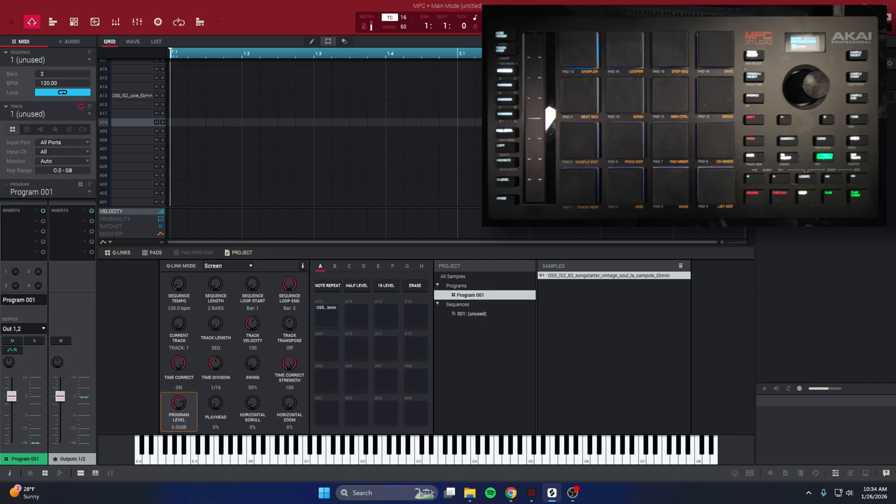
drag(303, 323, 327, 317)
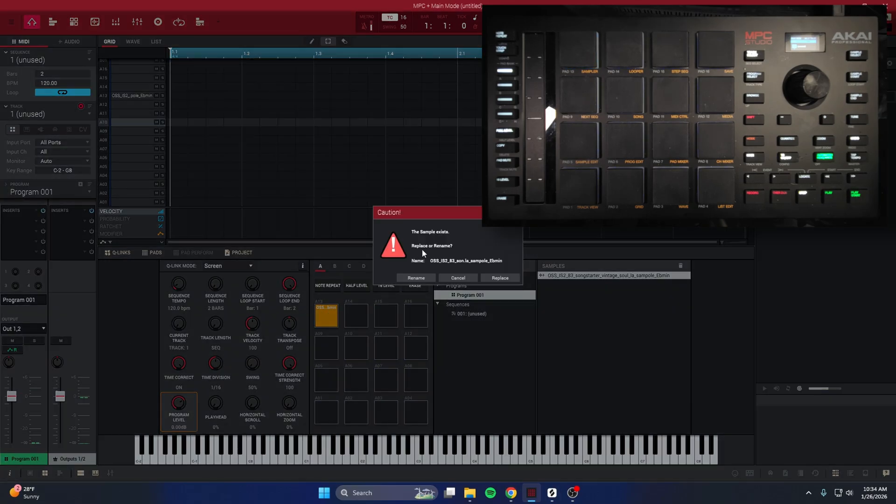
click(483, 278)
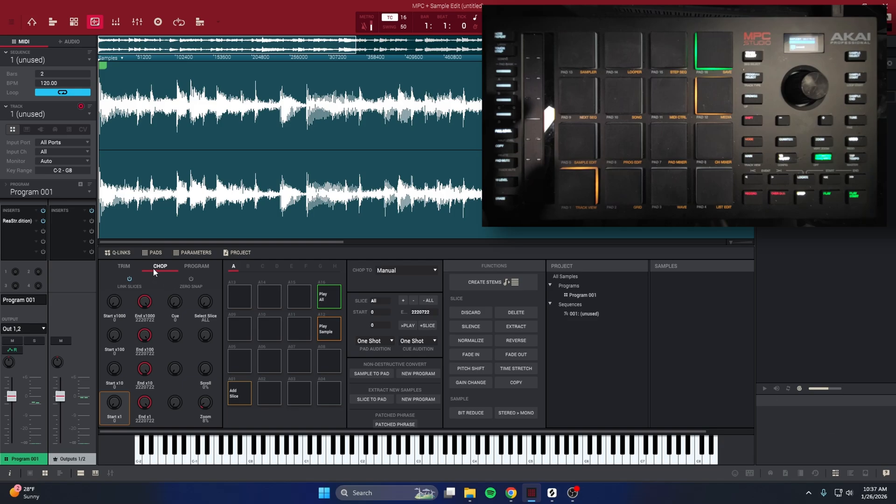
Check the loop's tempo and key on the Program tab, then return to manual chopping.
click(192, 268)
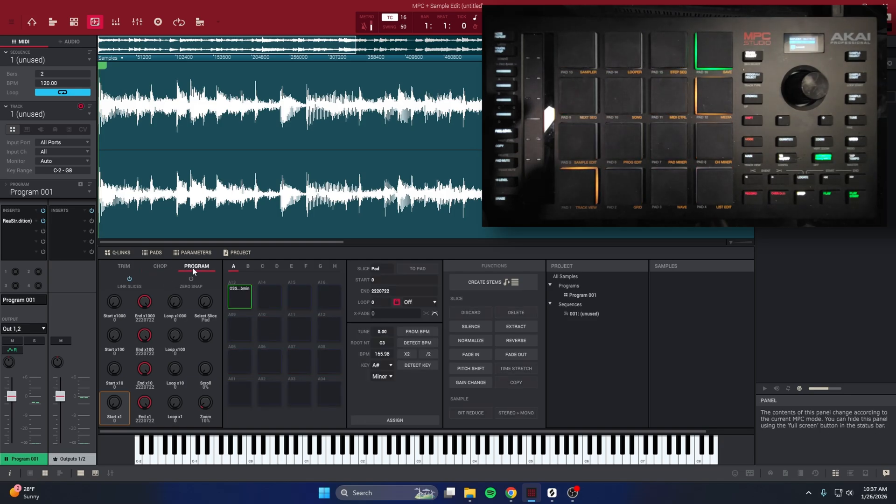
click(166, 266)
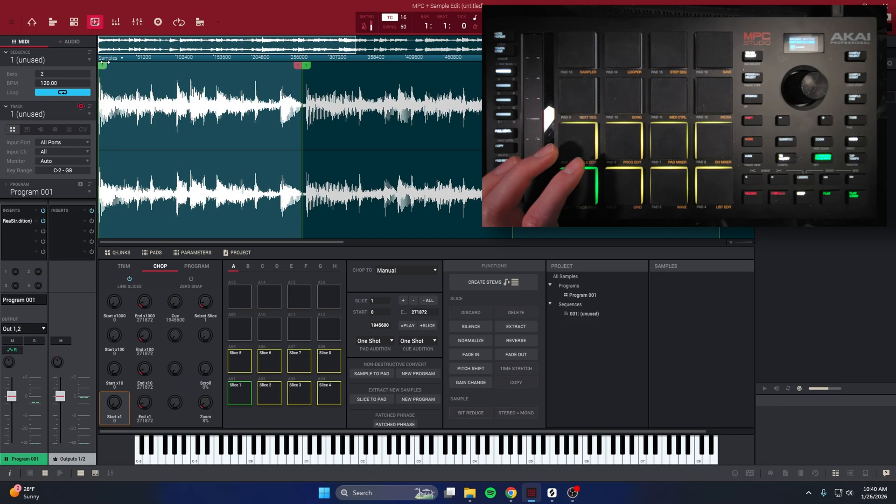
Drag the first slice marker on the waveform so Slice 1 runs 0 to 277032.
mouse_move(99, 69)
mouse_down()
mouse_move(117, 64)
mouse_move(102, 65)
mouse_up()
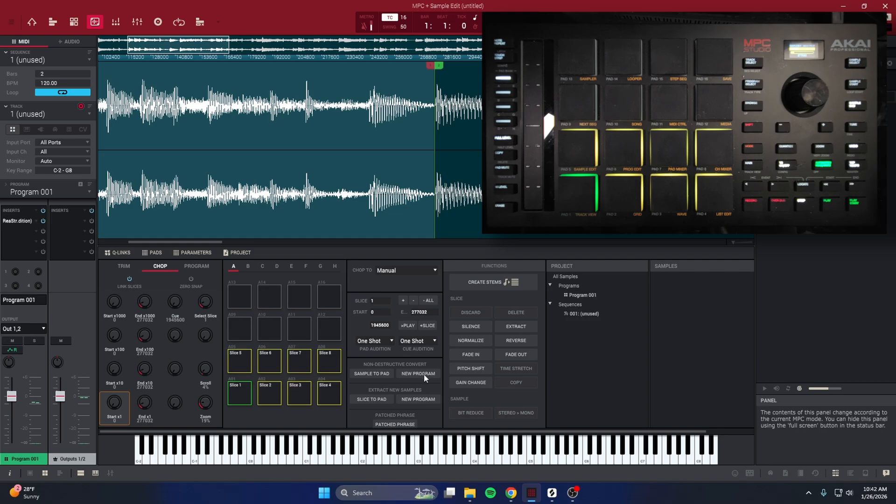
Convert the eight slices into a new drum program via Non-Destructive Convert's New Program.
click(418, 374)
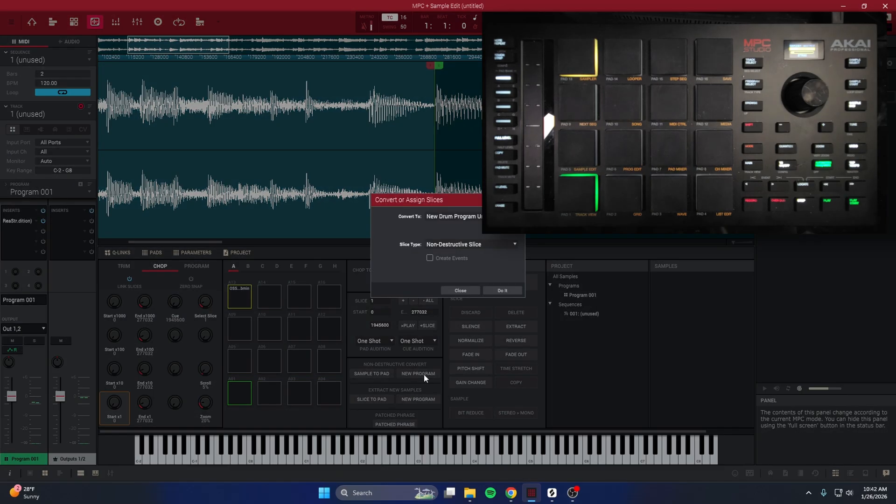
click(514, 289)
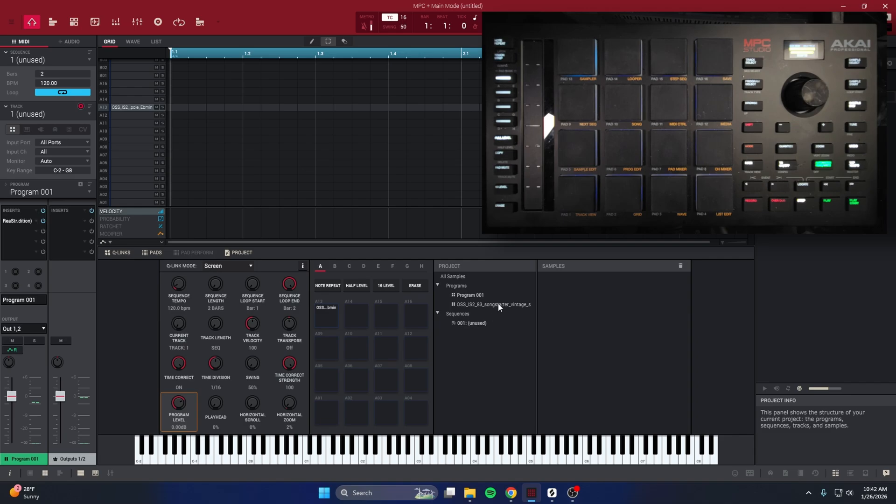
Assign the vintage soul songstarter program to Track 01 and shift its slices to pads A09–A16.
click(475, 296)
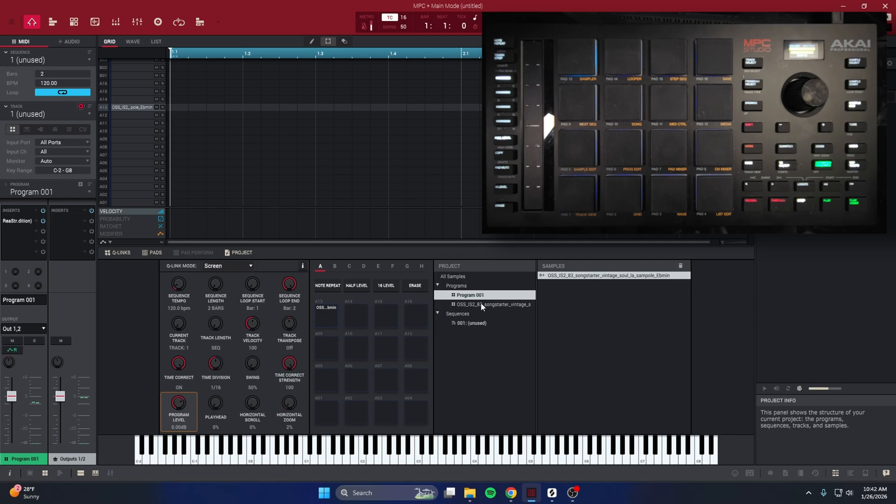
click(480, 305)
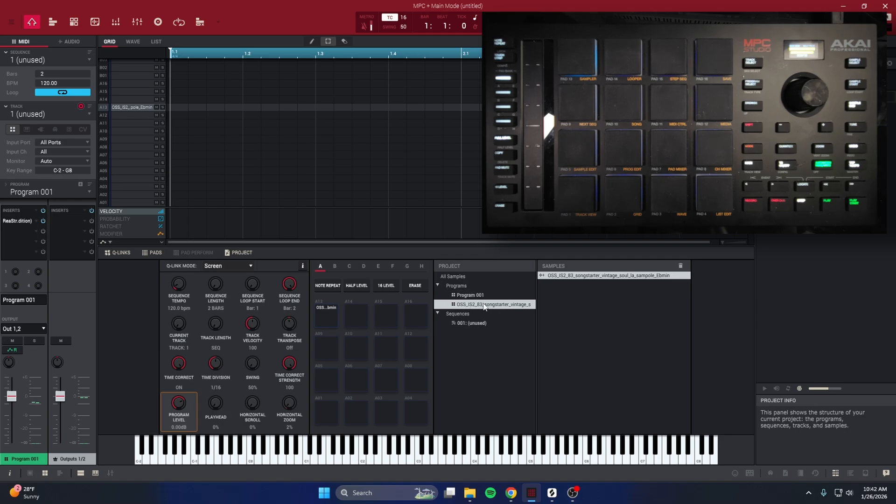
drag(484, 306, 474, 326)
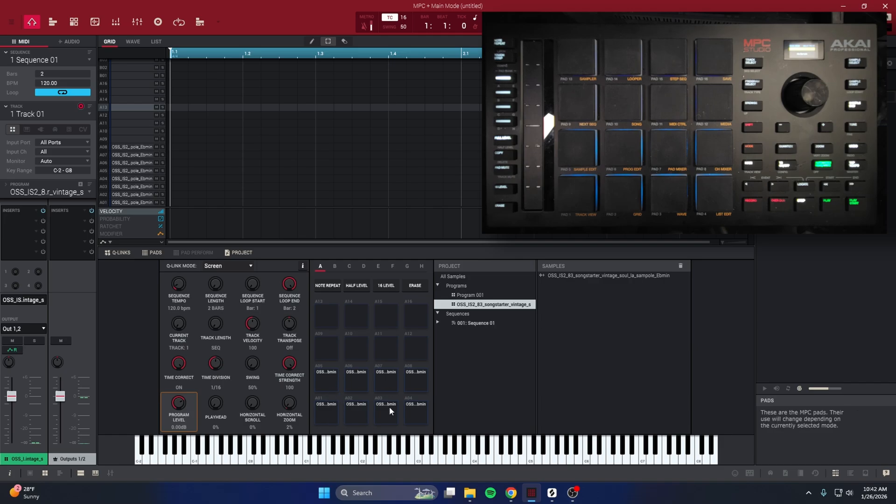
drag(472, 296, 393, 350)
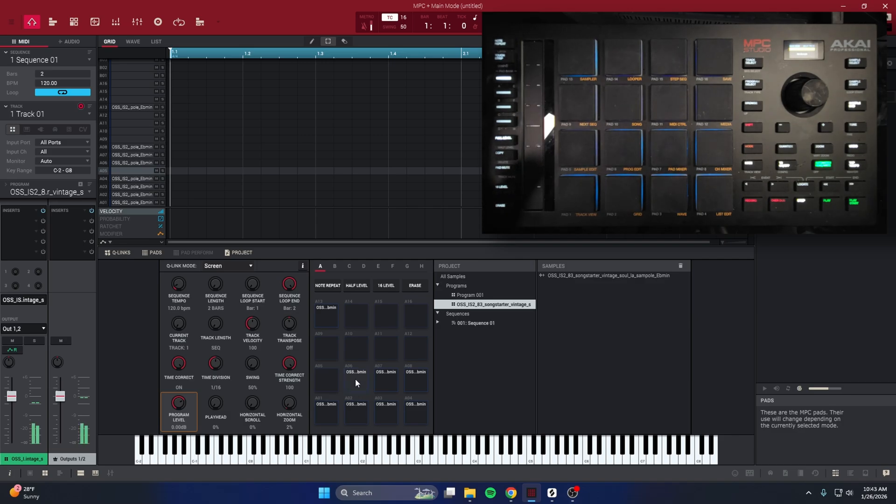
drag(355, 379, 351, 318)
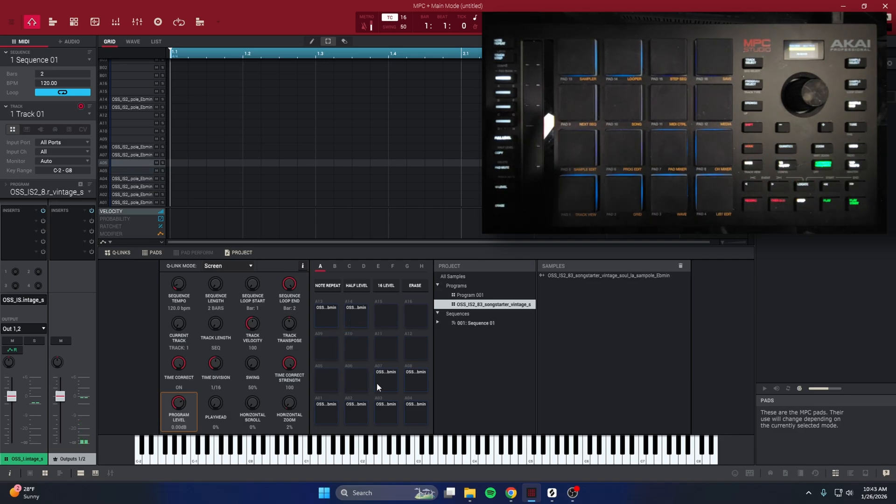
drag(390, 385, 389, 322)
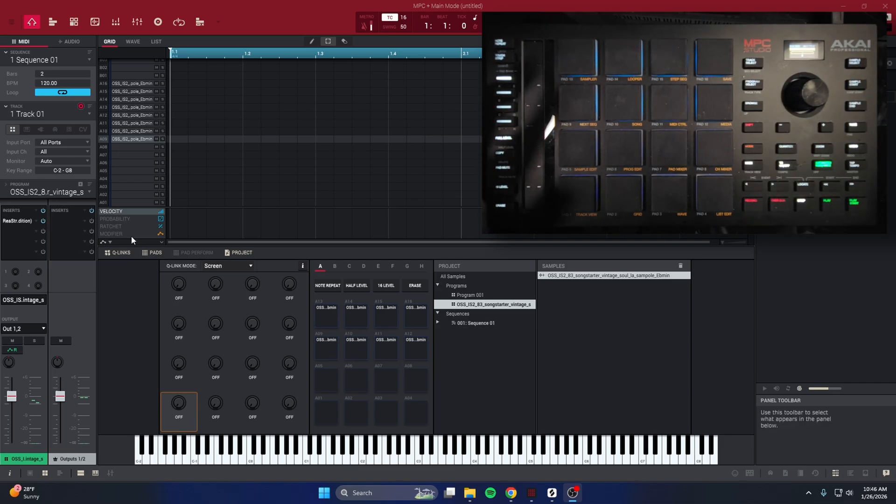
click(84, 220)
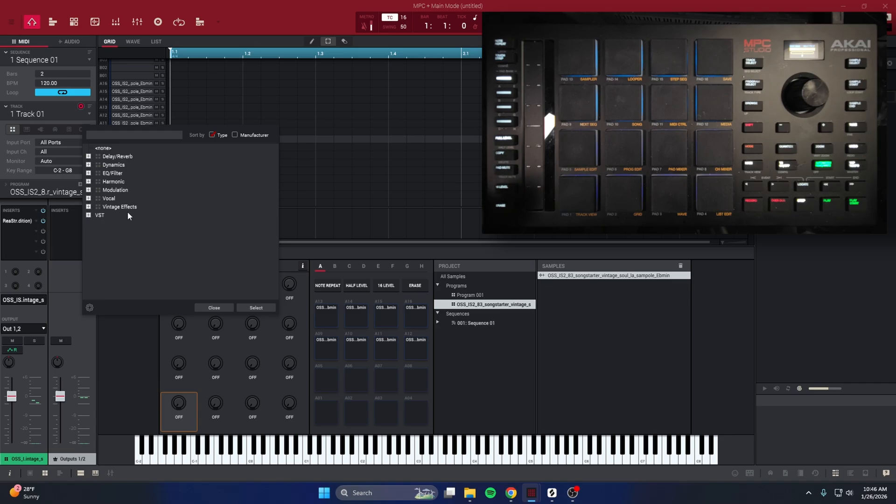
click(228, 307)
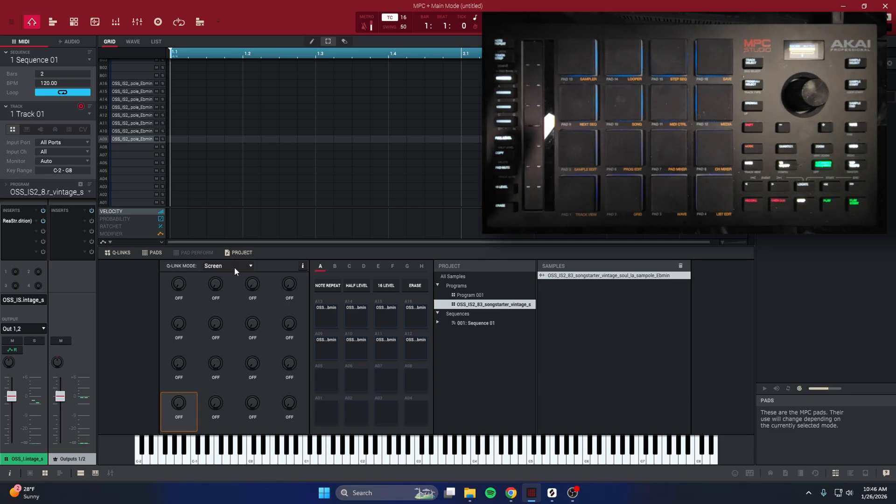
click(236, 267)
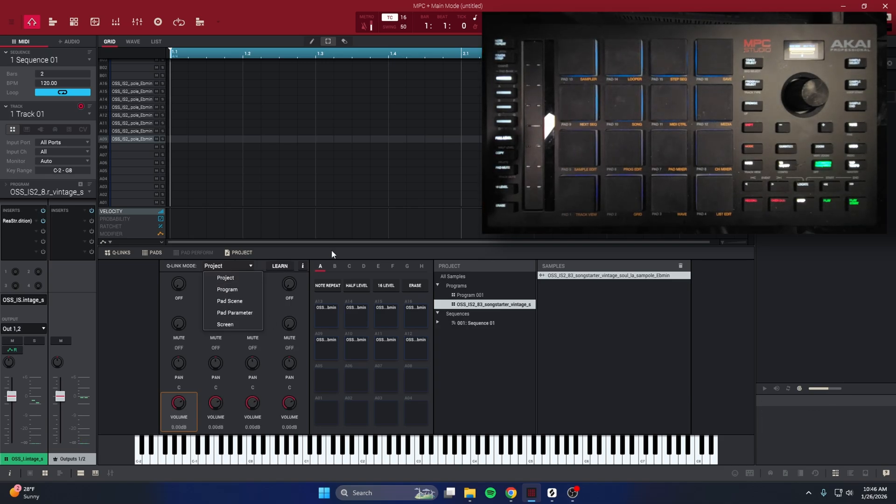
Set the Q-Link Mode to Pad Scene, then switch over to Splice.
click(239, 301)
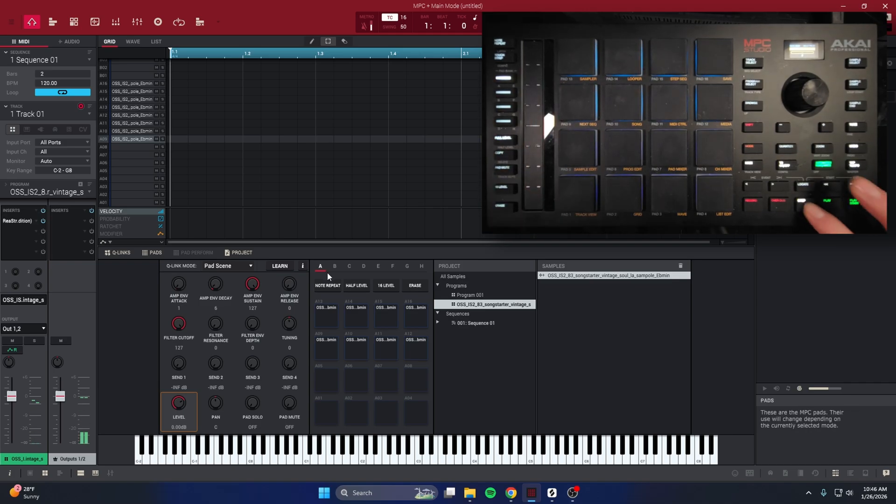
key(alt+Tab)
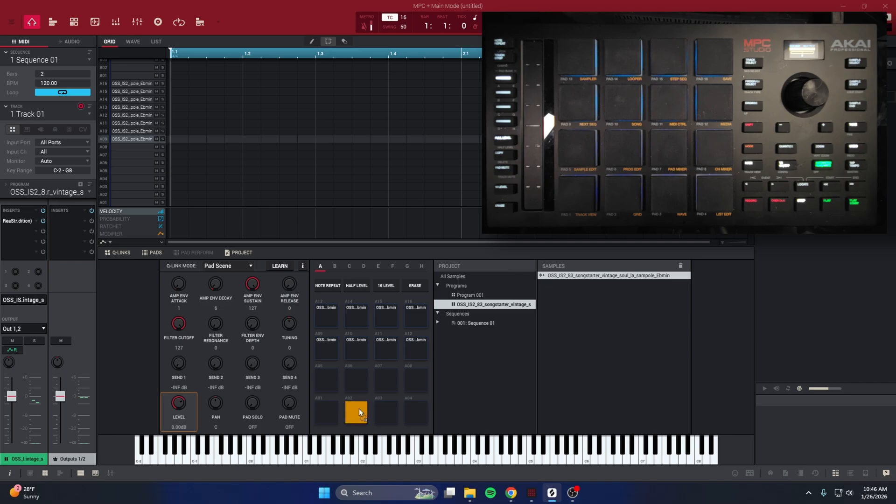
Load snare (A06), Bando kick (A01), closed hat (A07), ride (A03) and crash (A08), then lower a pad's level.
drag(360, 408, 359, 408)
drag(250, 433, 250, 434)
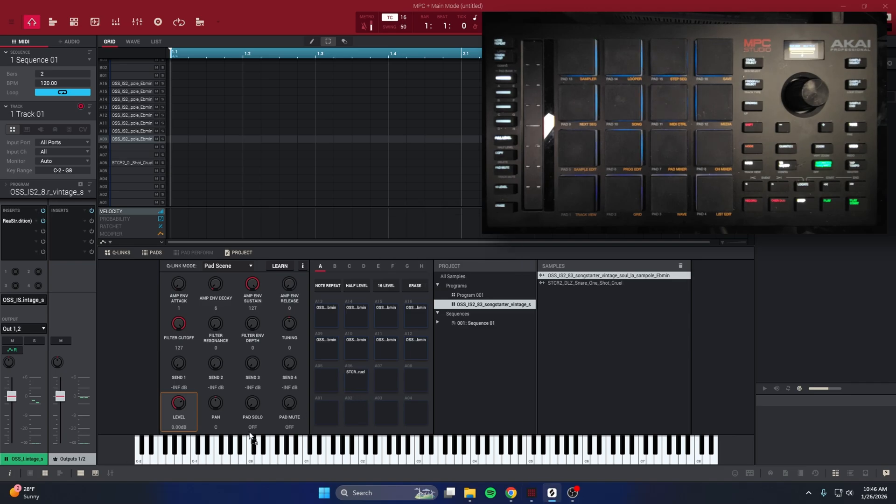
drag(332, 414, 332, 415)
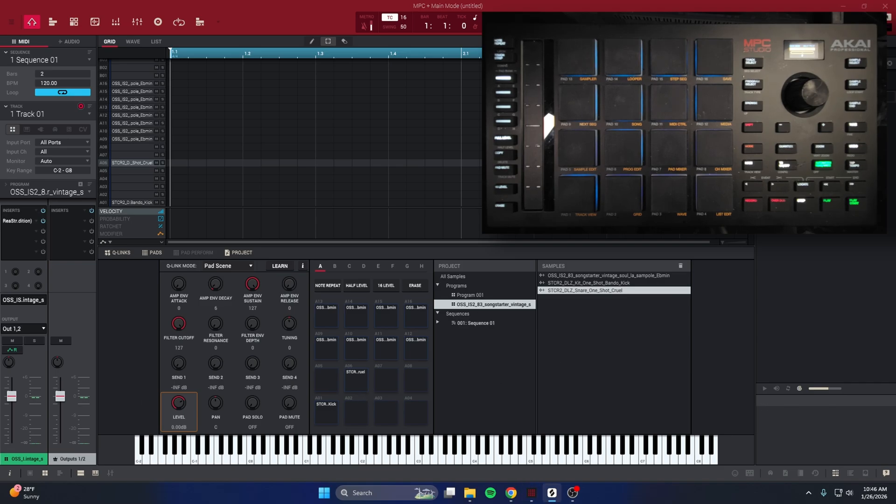
drag(201, 396, 385, 386)
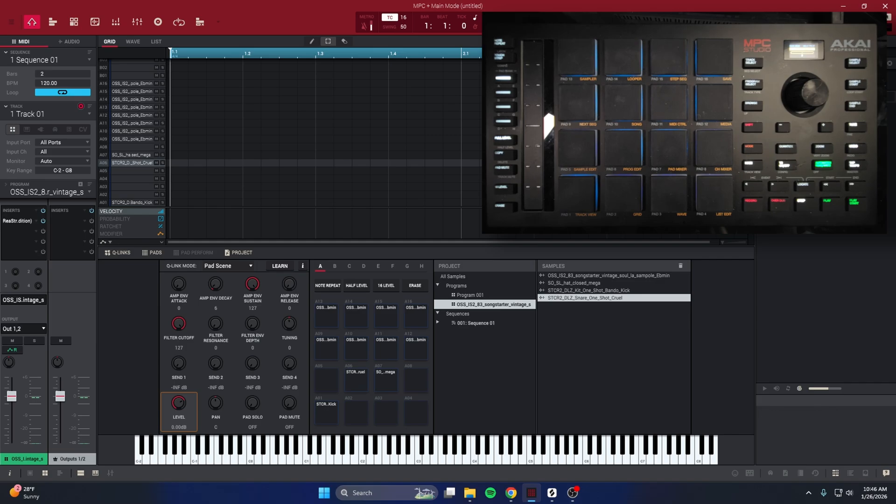
drag(313, 417, 386, 413)
drag(426, 420, 426, 420)
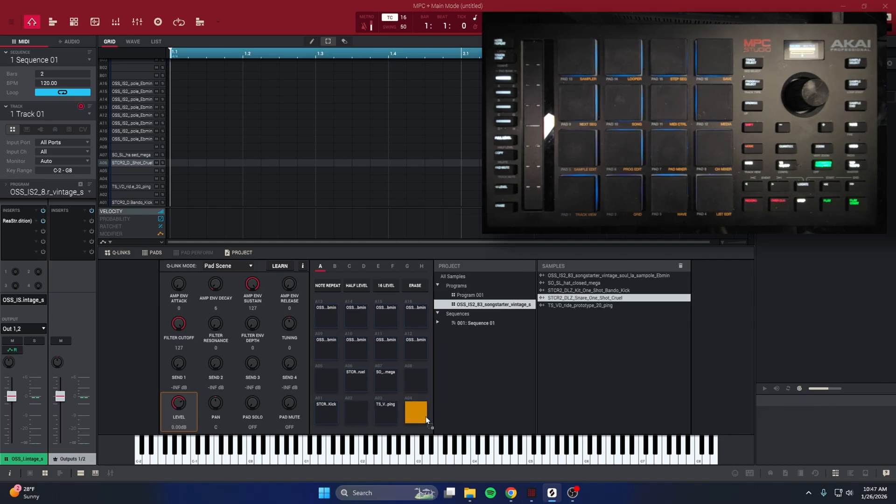
drag(414, 377, 414, 376)
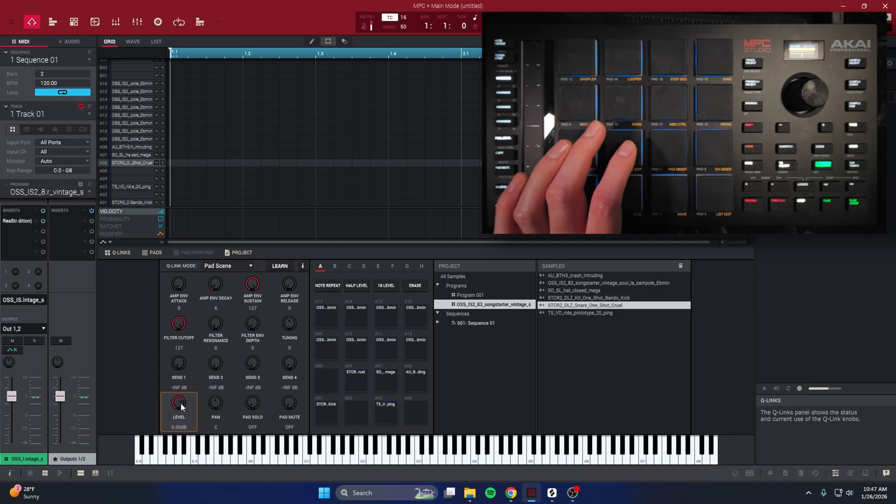
drag(180, 402, 181, 407)
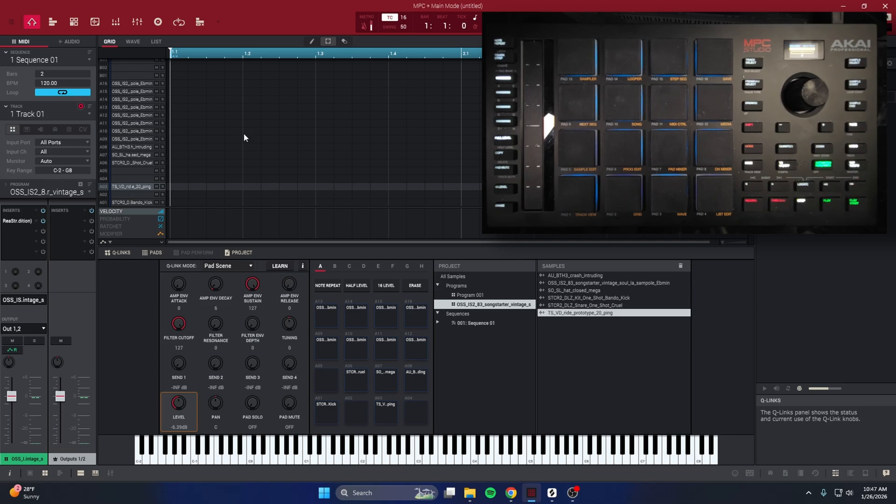
Set the sequence tempo to 83 BPM and its length to 2 bars.
click(365, 26)
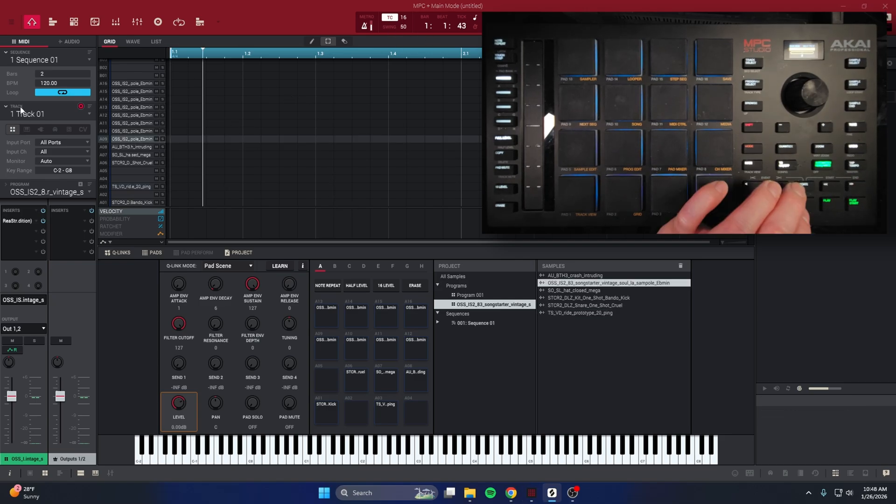
click(59, 83)
text(83)
key(Return)
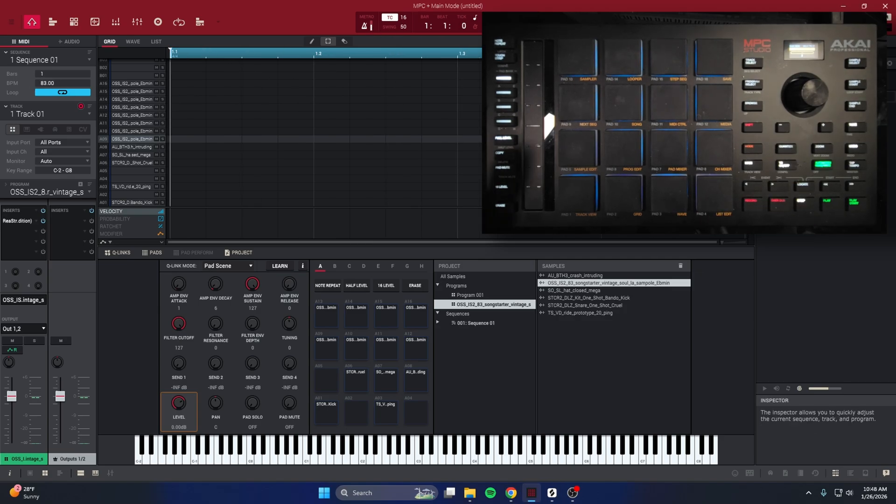
click(88, 72)
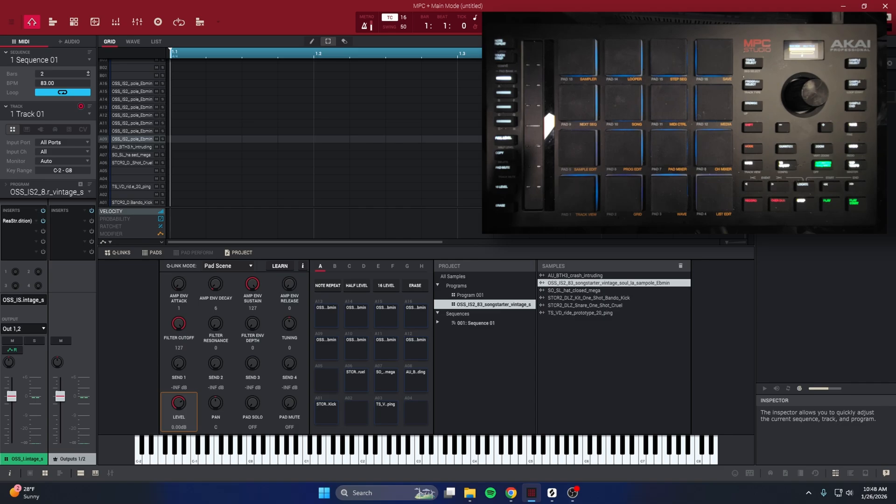
Keep Sequence 01 selected in the sequence list and bring up the Track View overview.
click(79, 58)
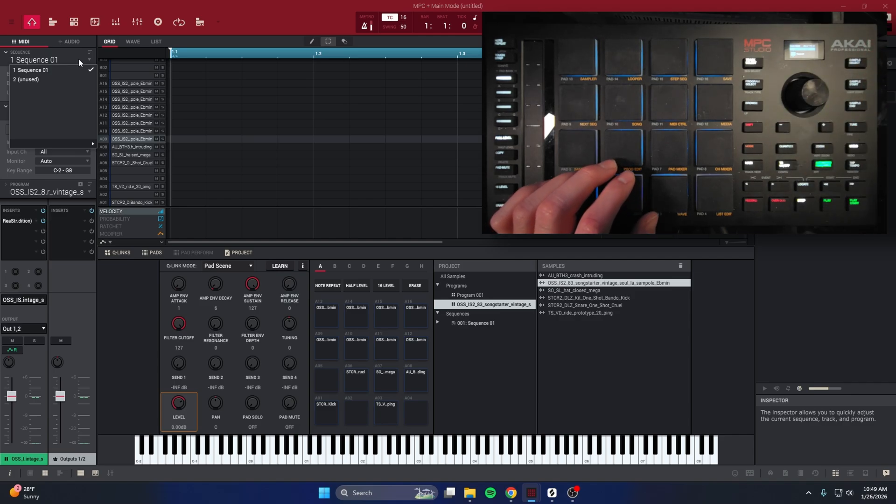
click(178, 180)
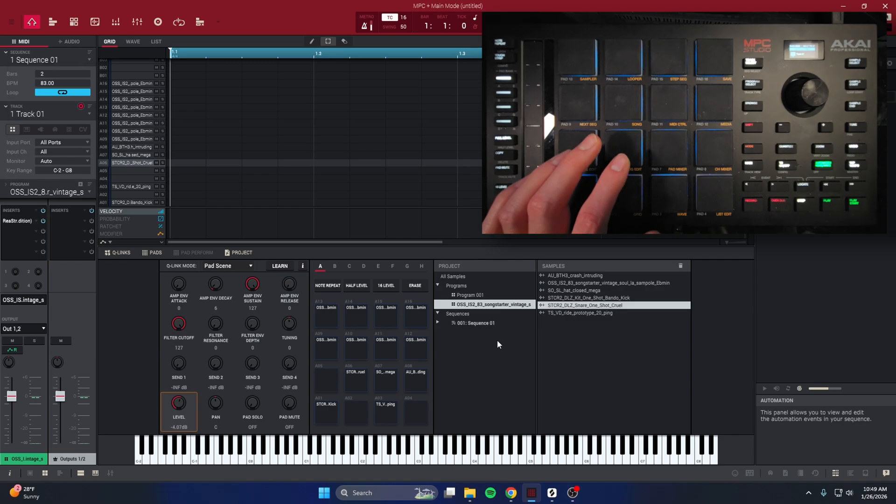
click(133, 42)
click(117, 41)
click(53, 22)
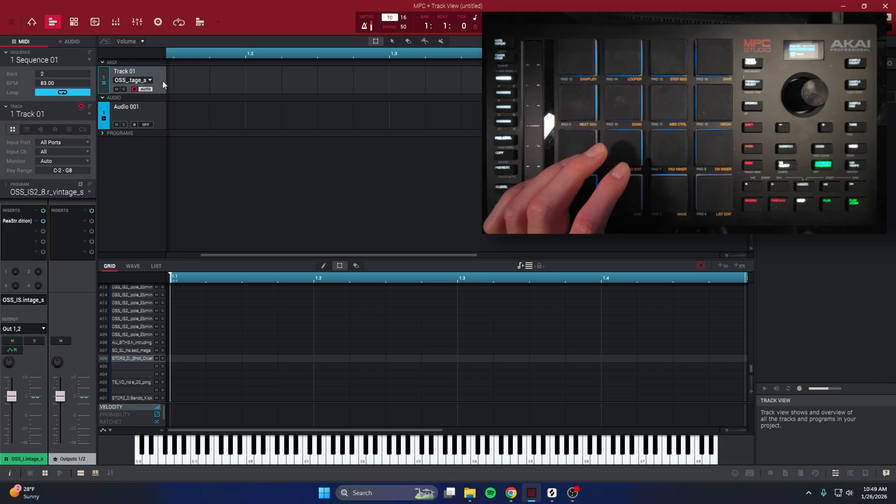
In Track View, select the Audio 001 track and then MIDI Track 01.
click(154, 114)
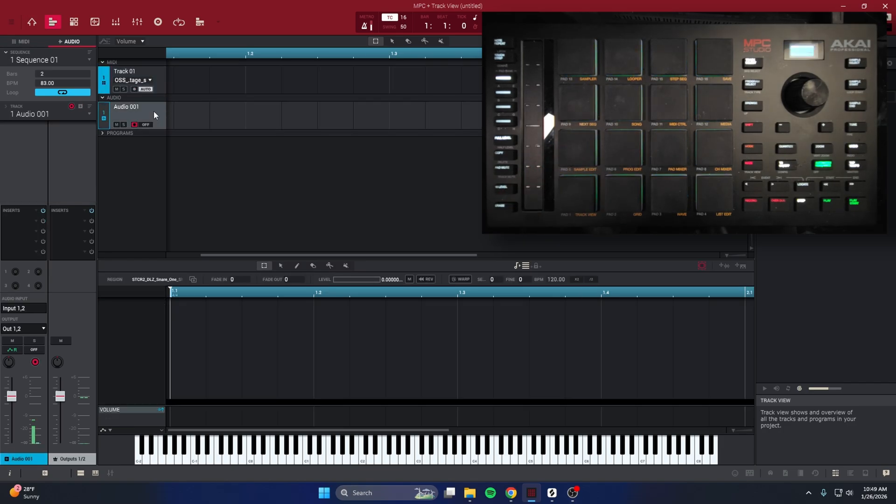
click(162, 89)
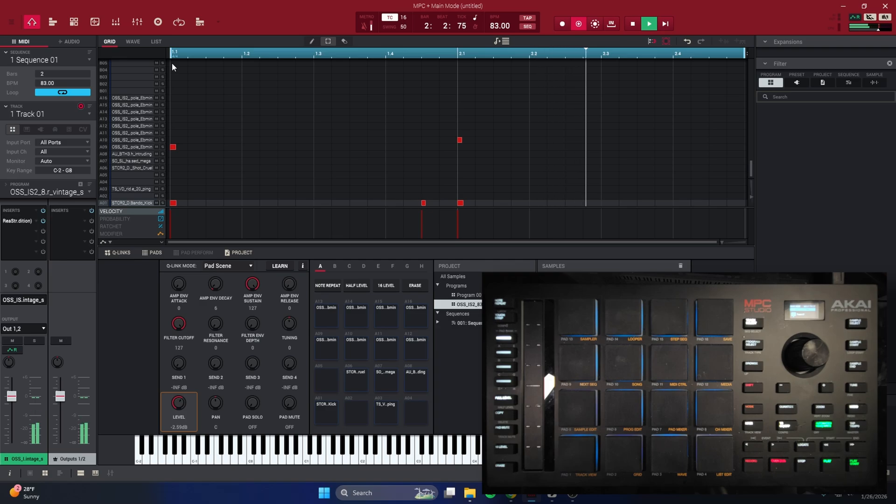
Stop the recording and open Program Edit for pad A01's Bando Kick.
key(space)
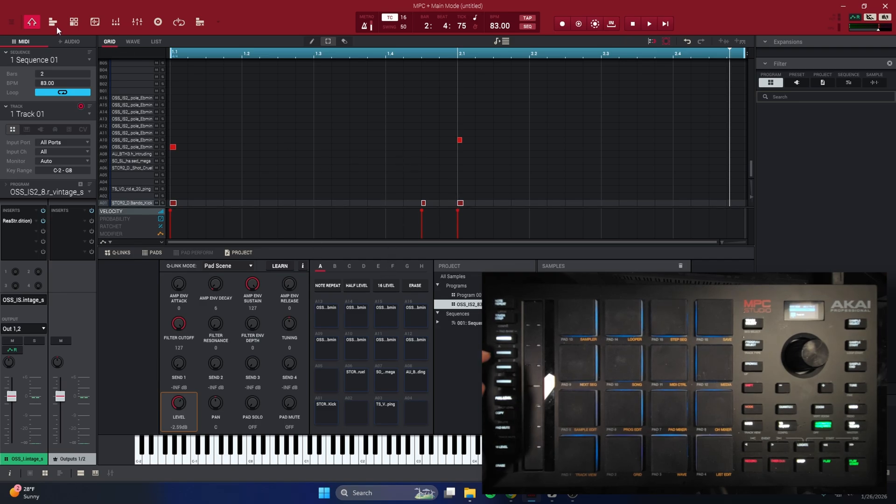
click(74, 22)
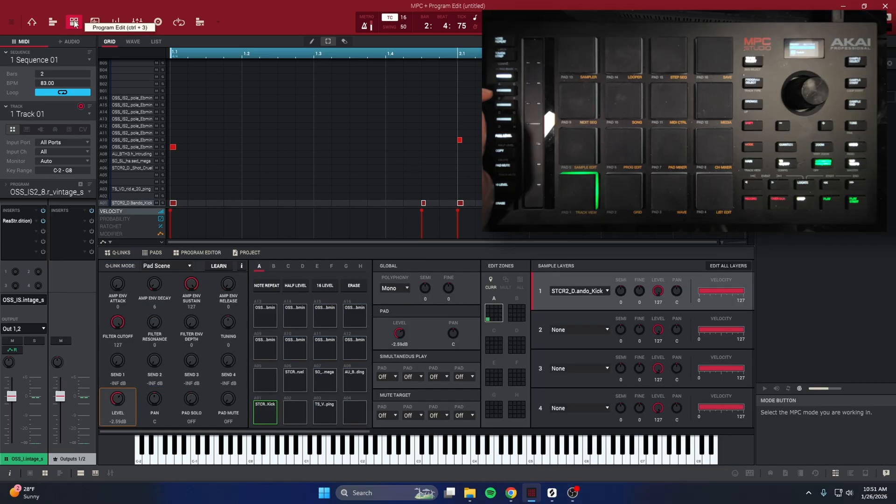
Switch the kick program's polyphony from Mono to Poly, then go back to Main Mode.
click(400, 288)
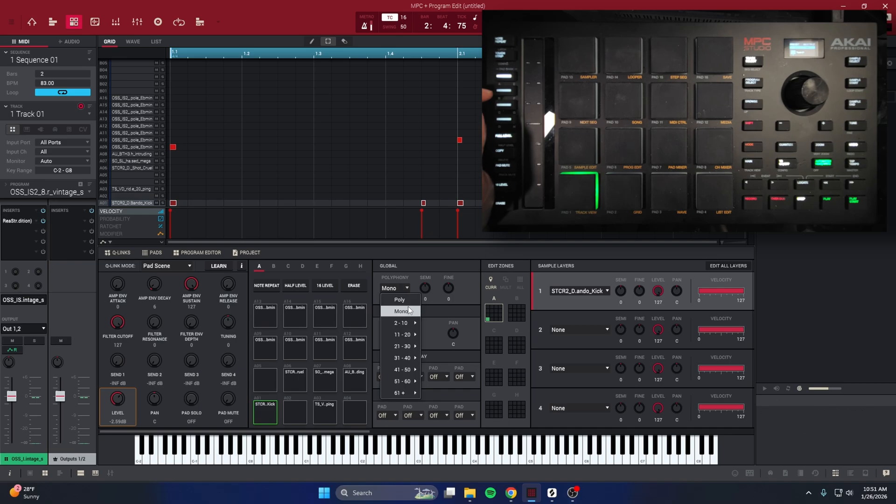
click(400, 299)
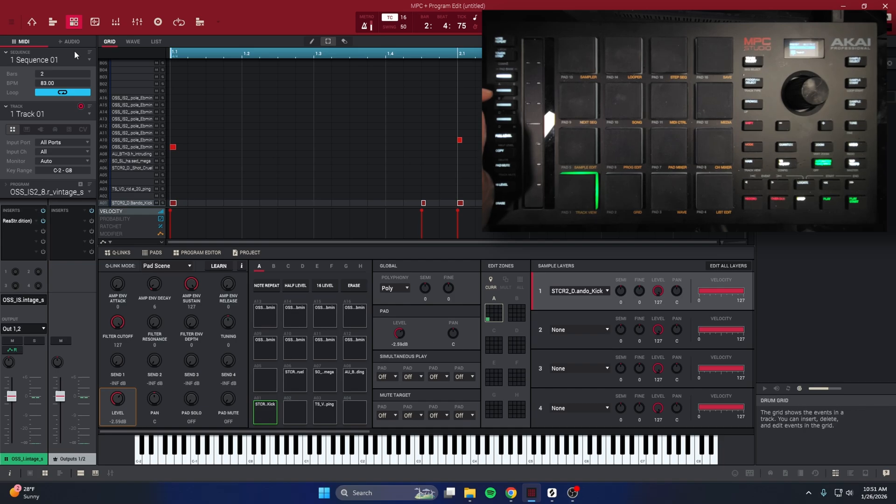
click(32, 23)
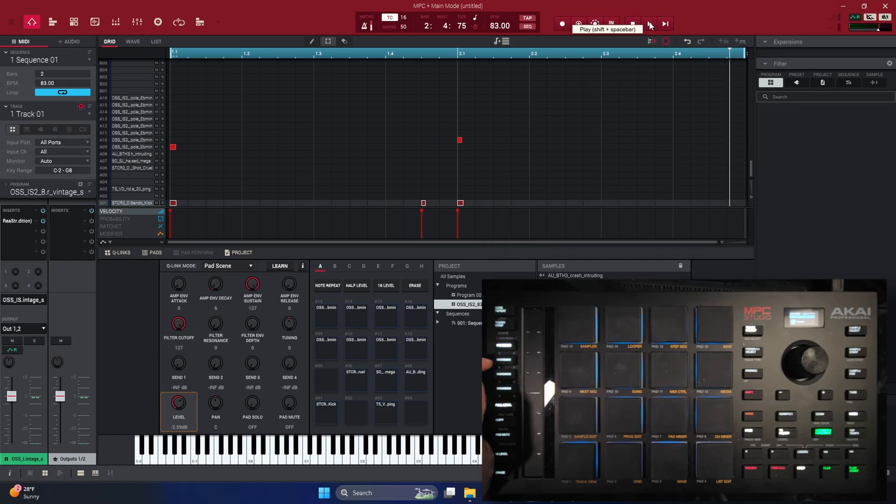
Play Sequence 01 to audition the beat, then stop playback.
click(650, 24)
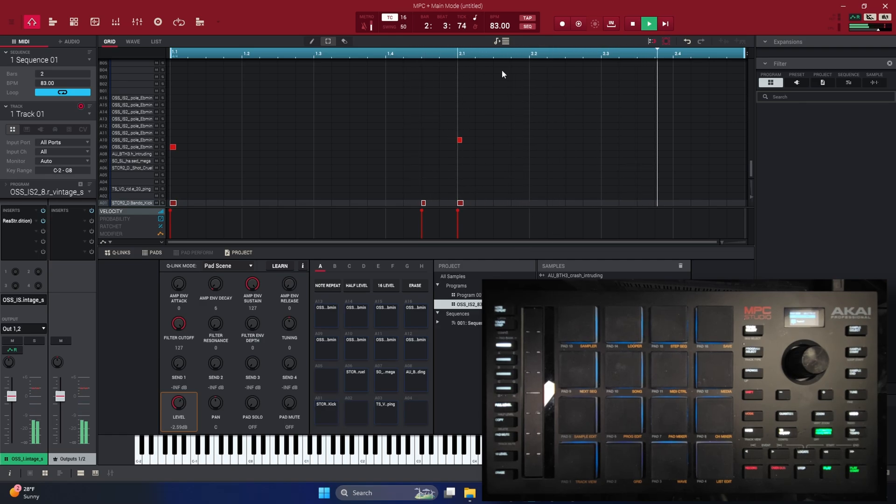
key(space)
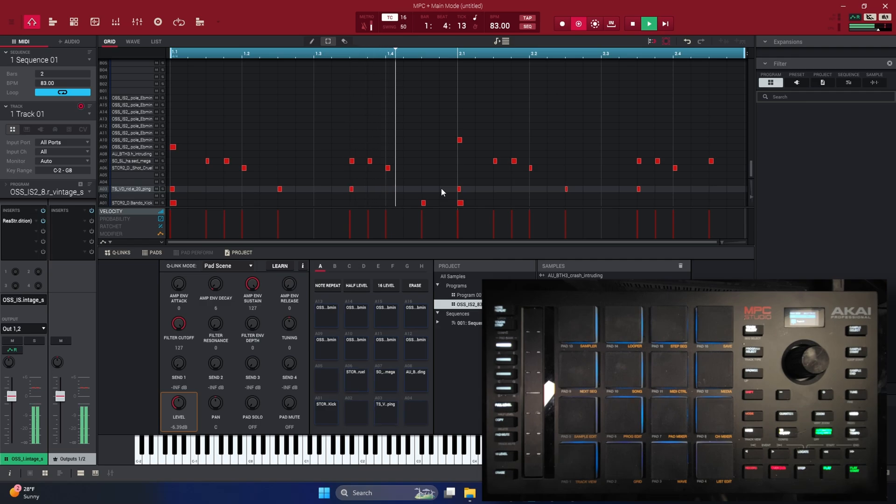
Stop the overdub recording of Track 02's repeated A06 hits in bar 2.
key(space)
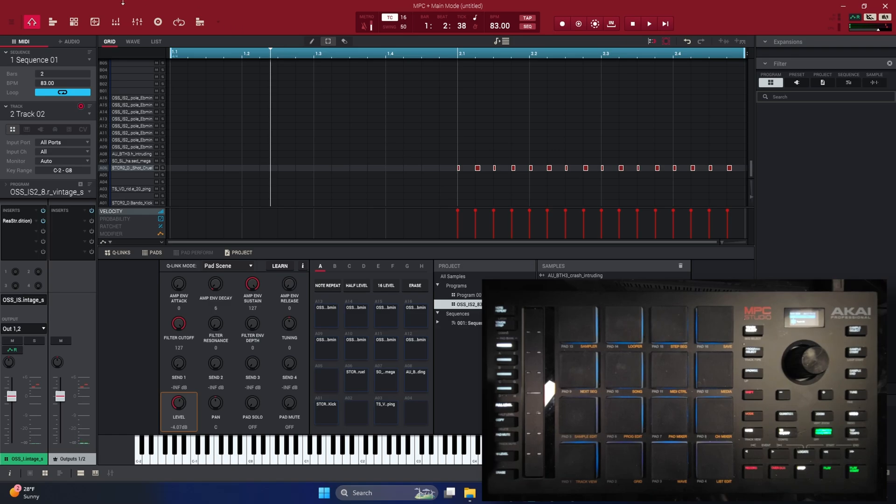
Open Track View, zoom out to fit both bars, and select Track 01 then Track 02.
click(56, 23)
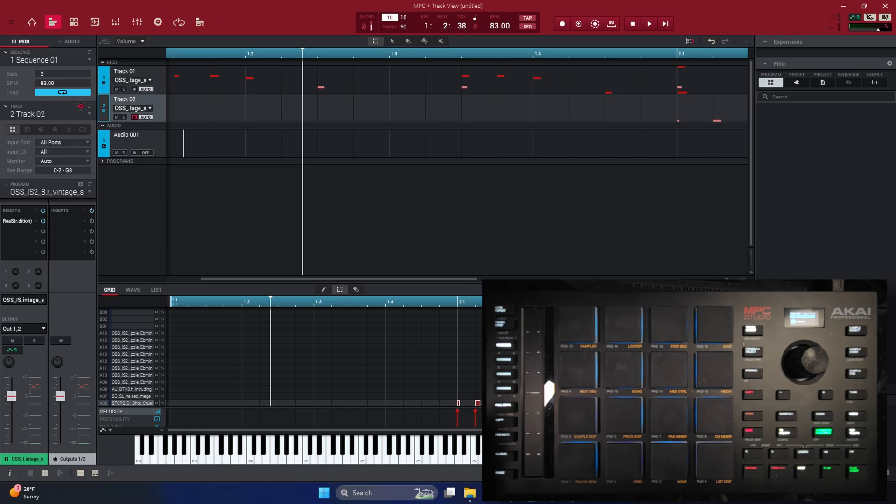
drag(727, 279, 718, 279)
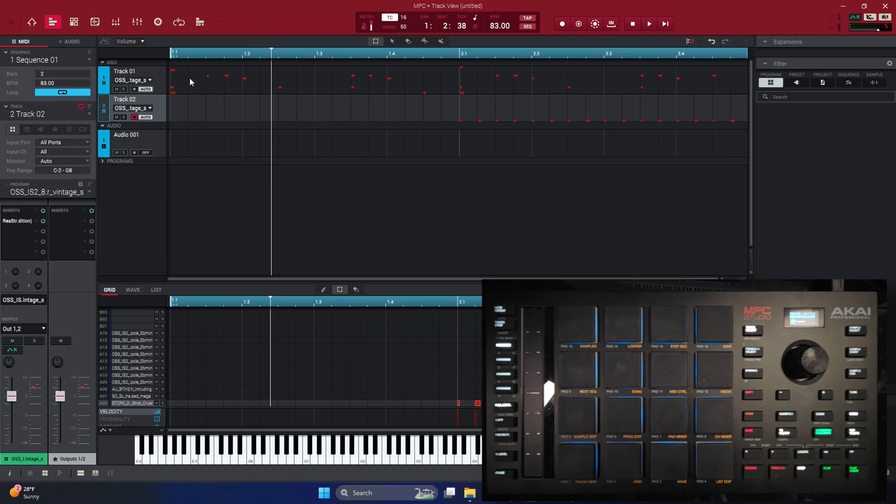
click(159, 79)
click(158, 113)
Open the File menu's Export options and dismiss them without exporting.
click(11, 22)
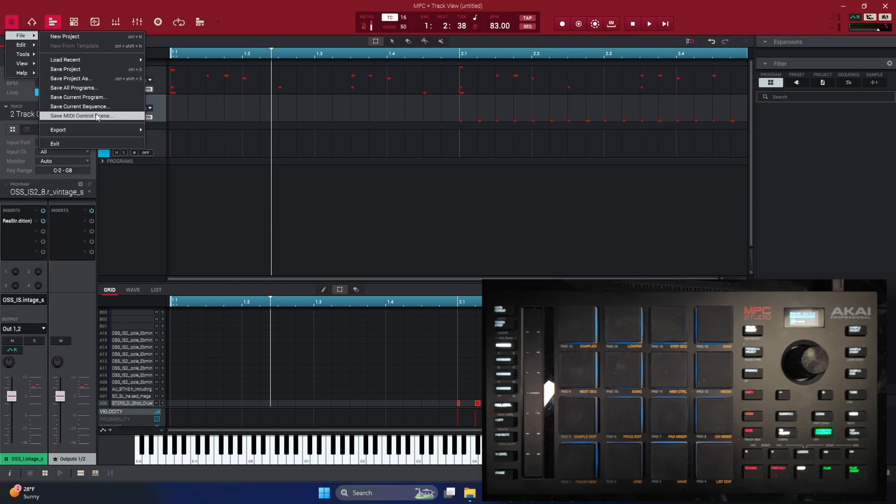
mouse_move(94, 132)
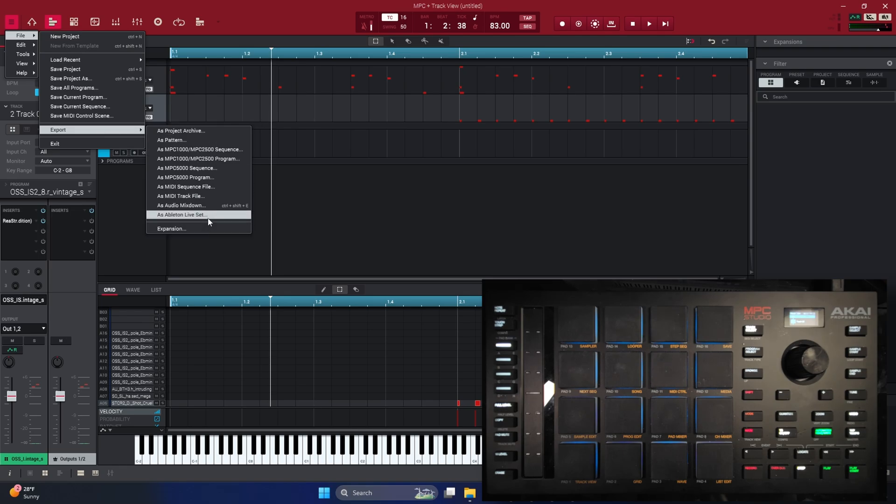
click(652, 192)
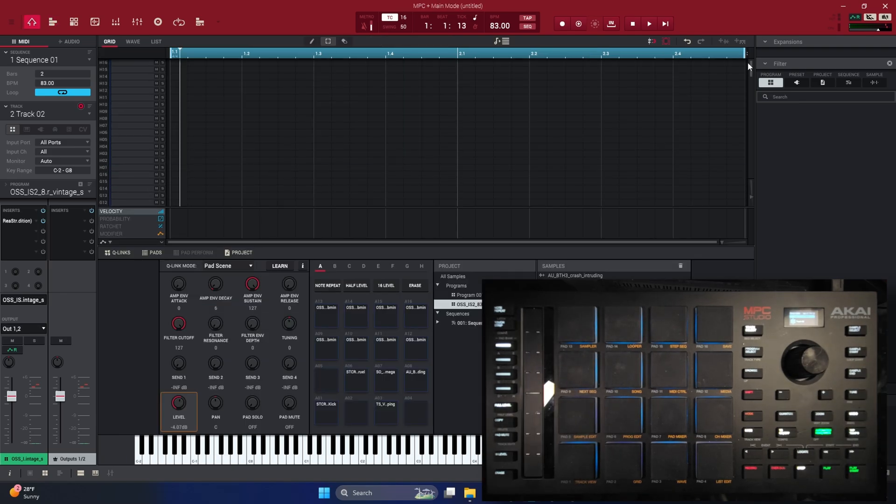
Scroll the grid to rows A01–B05, export Track 02, and un-maximize the MPC window.
drag(748, 63, 719, 223)
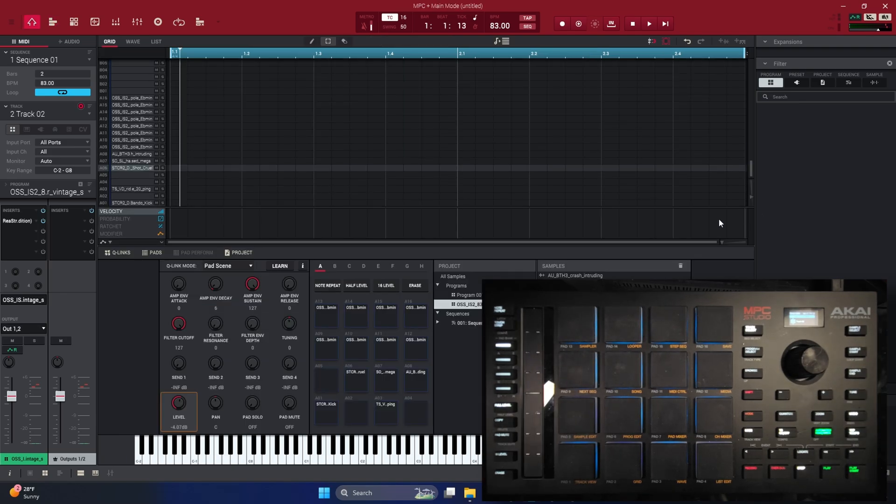
click(725, 41)
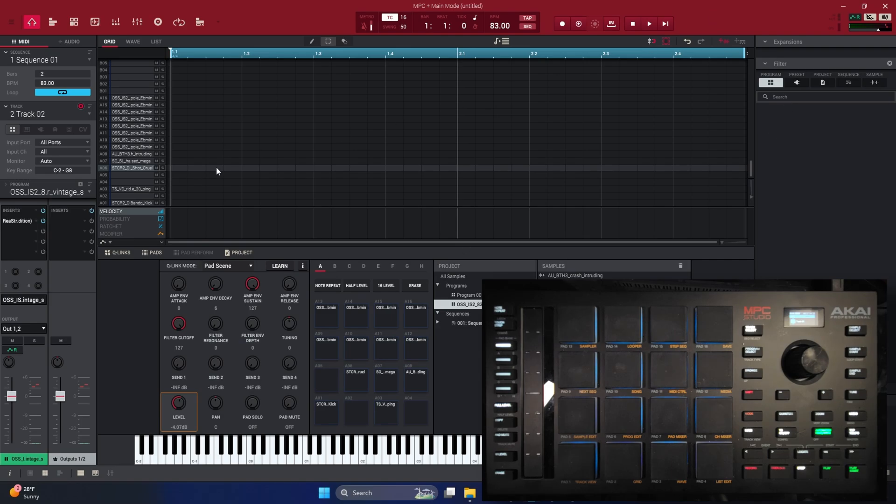
drag(738, 19, 611, 17)
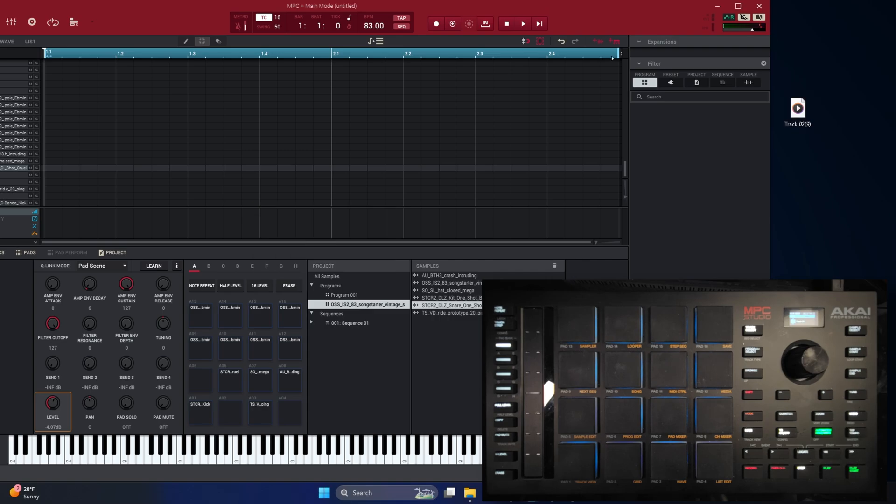
Drop Track 02 onto the desktop as a file and arrange the two track files.
drag(852, 73, 852, 84)
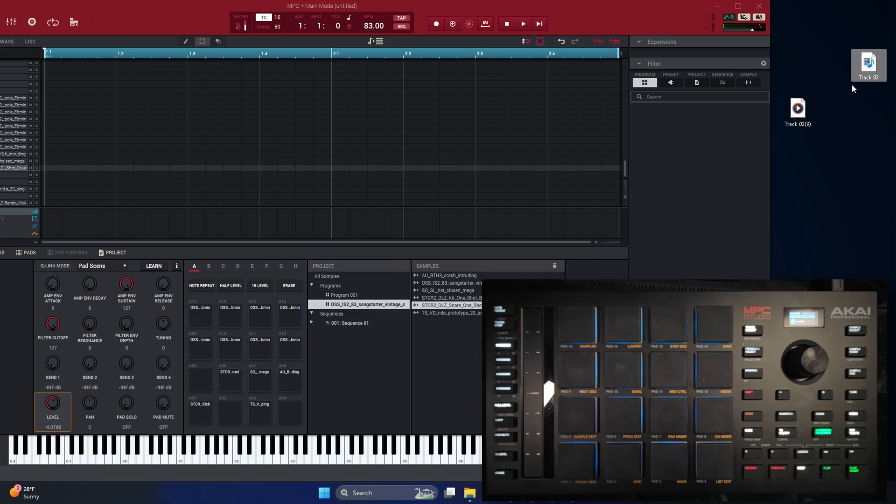
drag(798, 109, 861, 77)
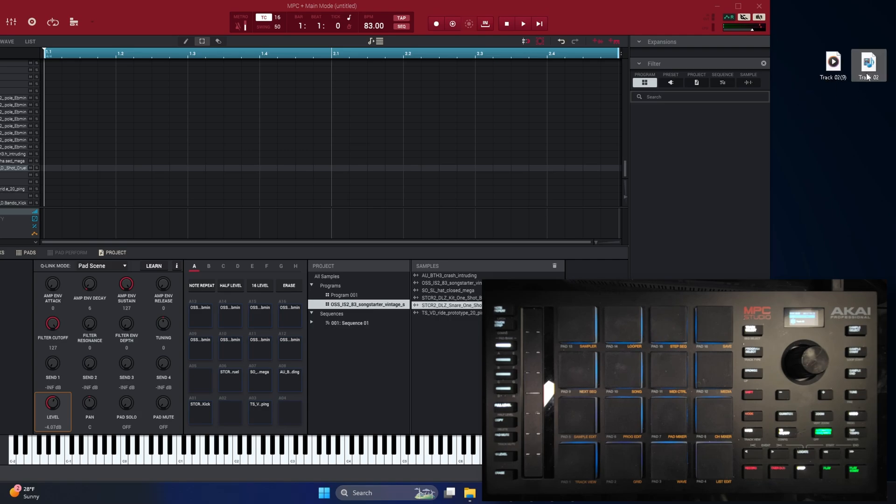
click(851, 109)
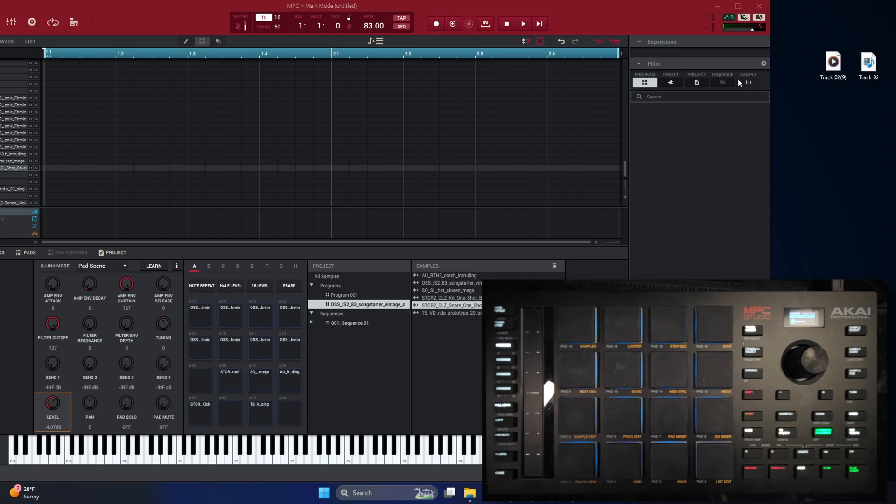
Delete both Track 02 files from the desktop and move the MPC window back.
drag(814, 28, 873, 103)
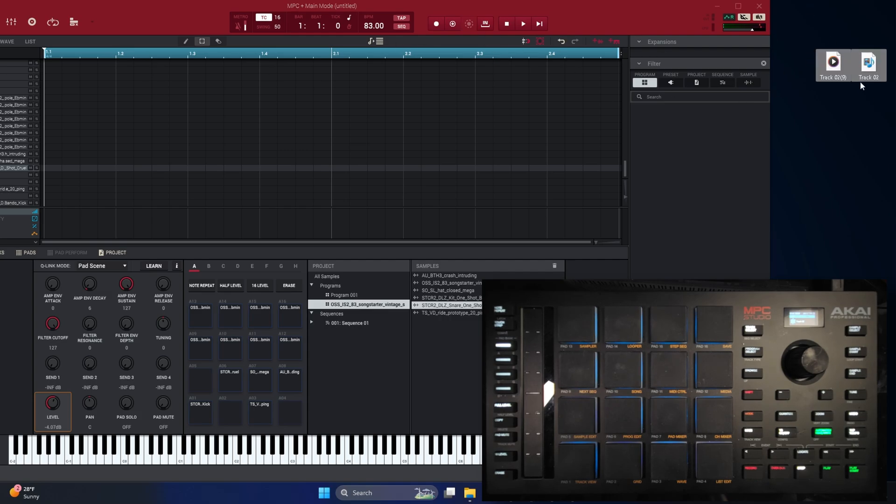
right_click(839, 62)
click(835, 27)
drag(831, 24, 880, 89)
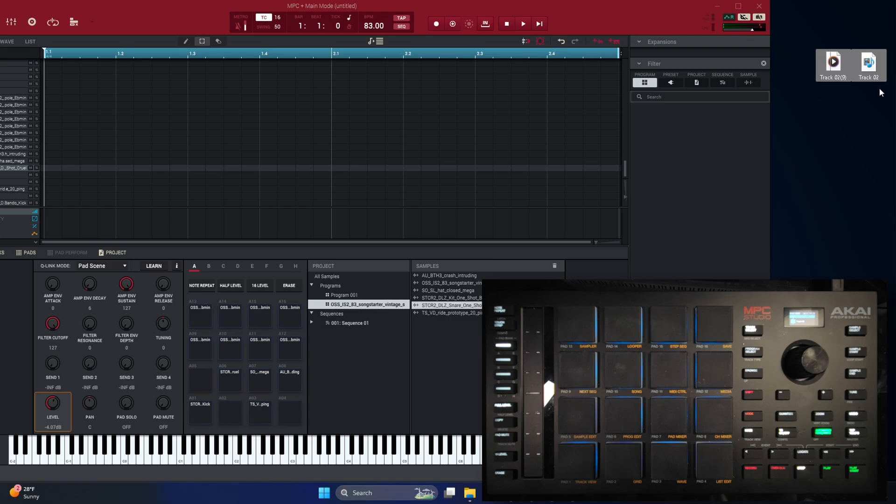
right_click(870, 65)
key(Delete)
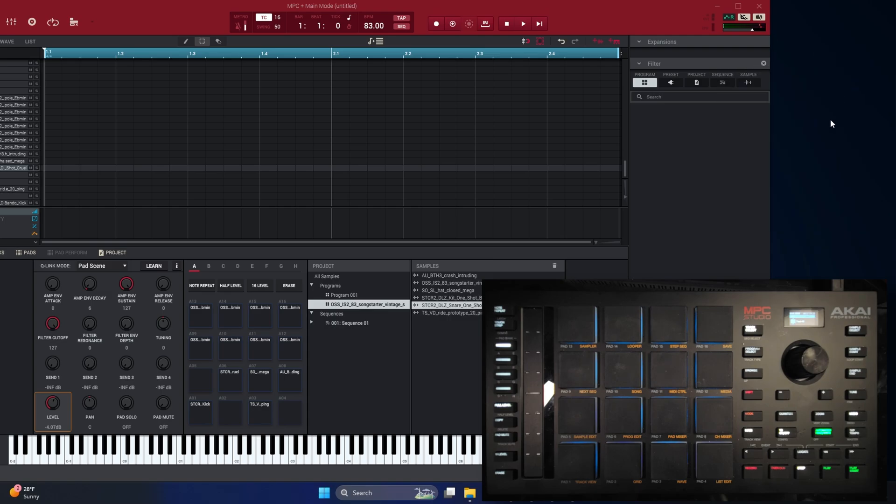
drag(679, 18, 806, 18)
Maximize MPC, show Track View, and play Sequence 01 at 83 BPM.
click(862, 15)
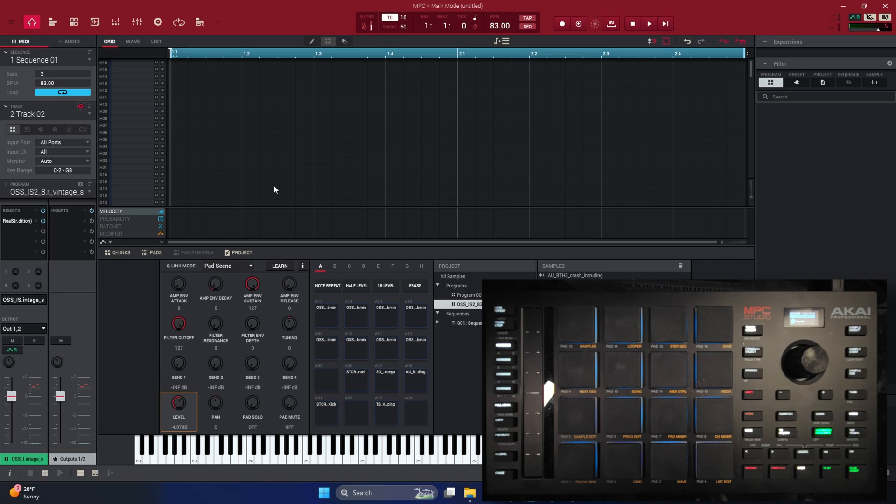
click(53, 22)
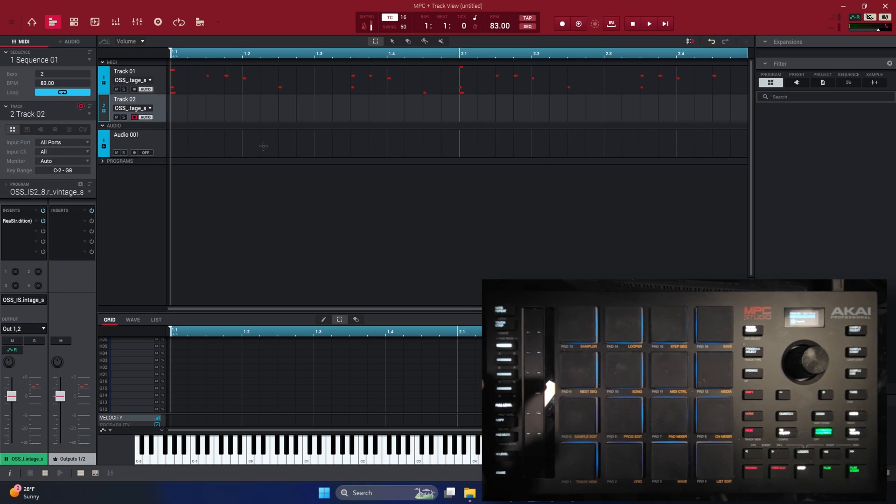
key(space)
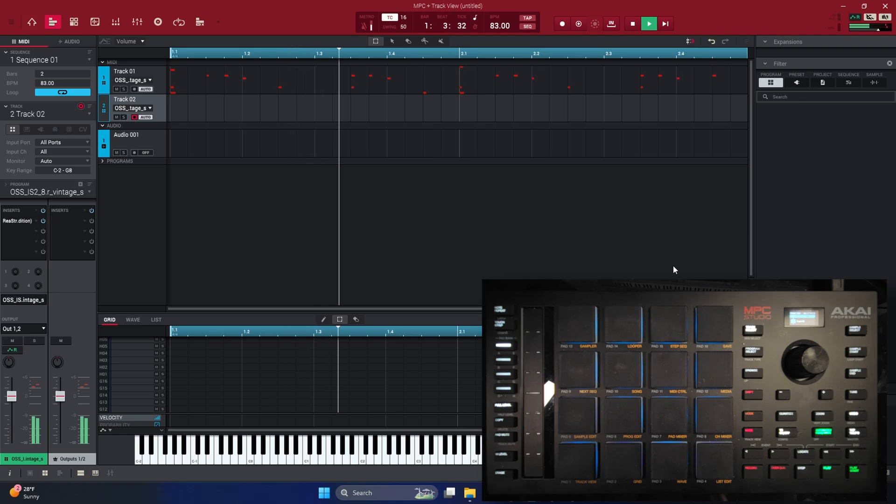